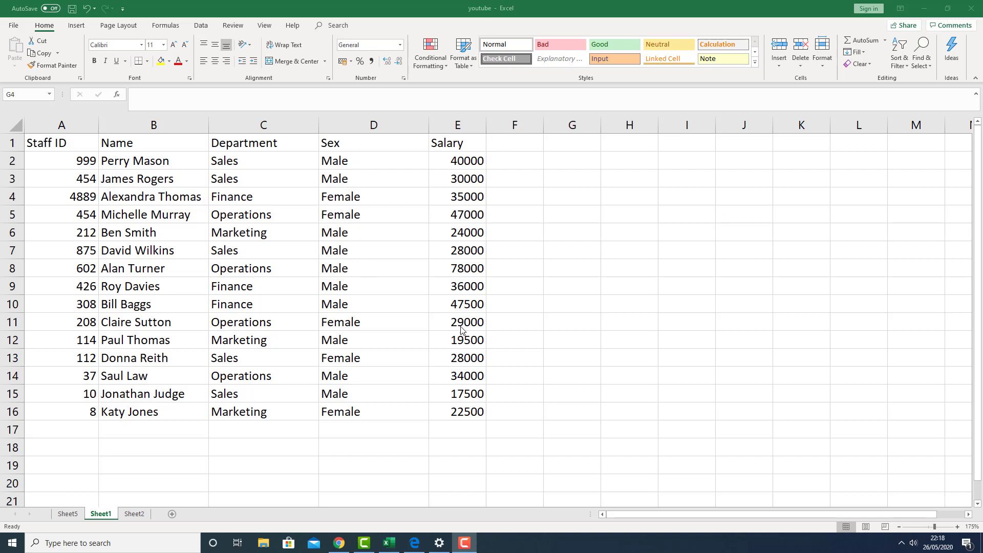
In G5, enter a SUMIF formula that totals the salaries in E2:E16 where the department in C2:C16 is "Finance"
{"action": "left_click", "coordinate": [572, 214]}
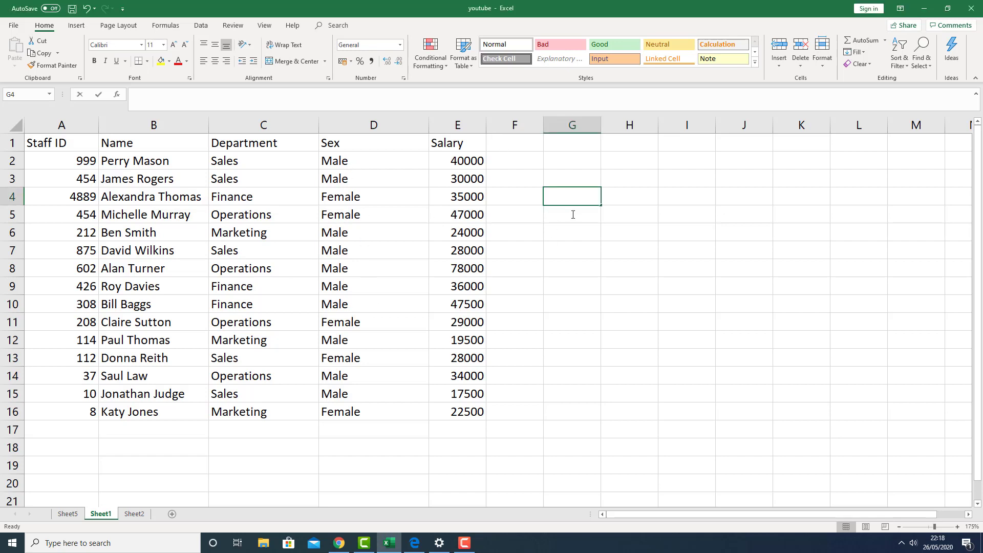
{"action": "left_click", "coordinate": [573, 214]}
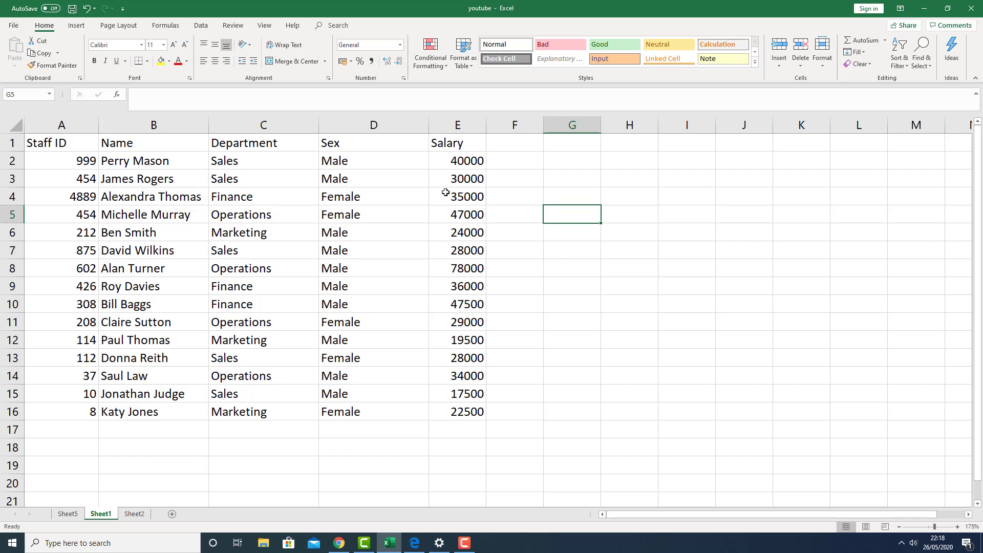
{"action": "type", "text": "="}
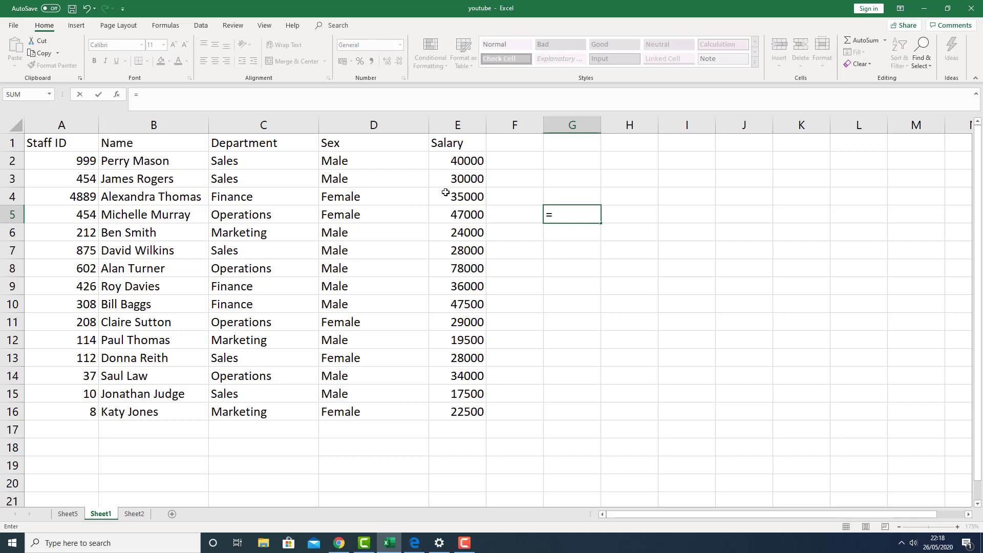
{"action": "type", "text": "sumif"}
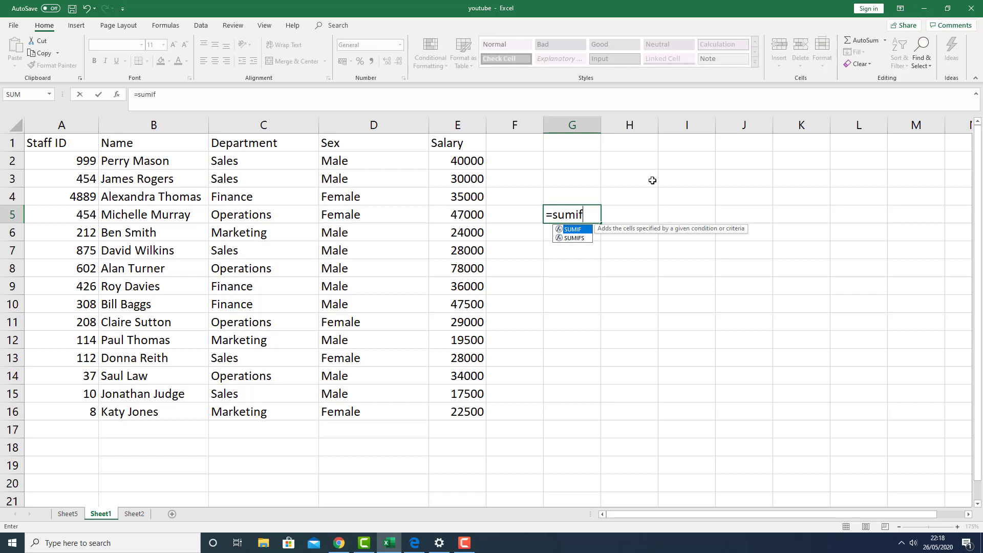
{"action": "type", "text": "("}
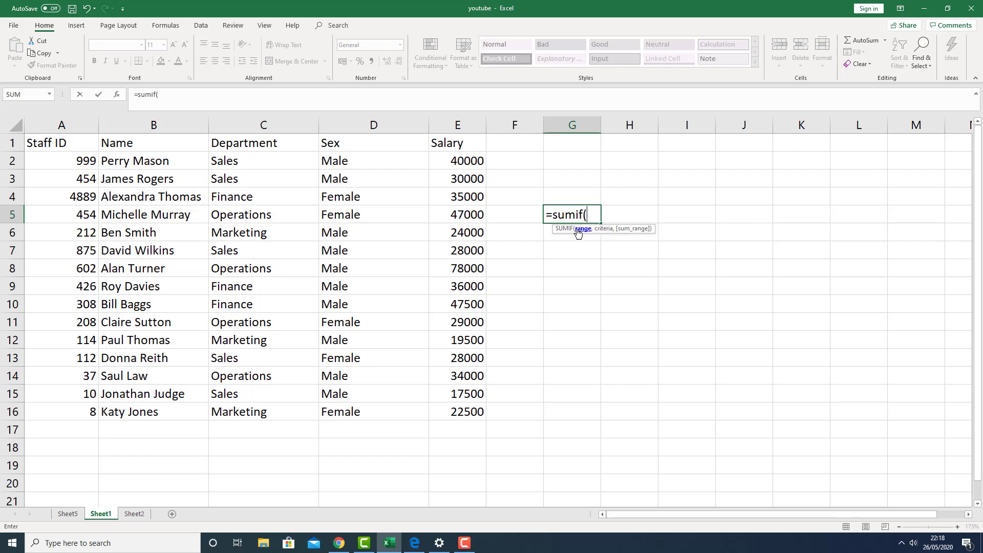
{"action": "left_click_drag", "start_coordinate": [275, 160], "coordinate": [264, 413]}
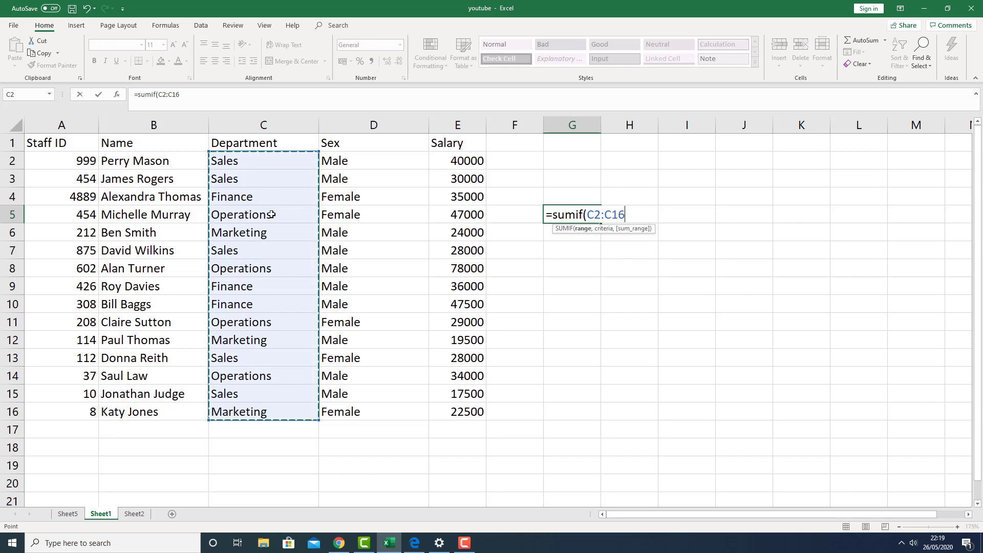
{"action": "type", "text": ","}
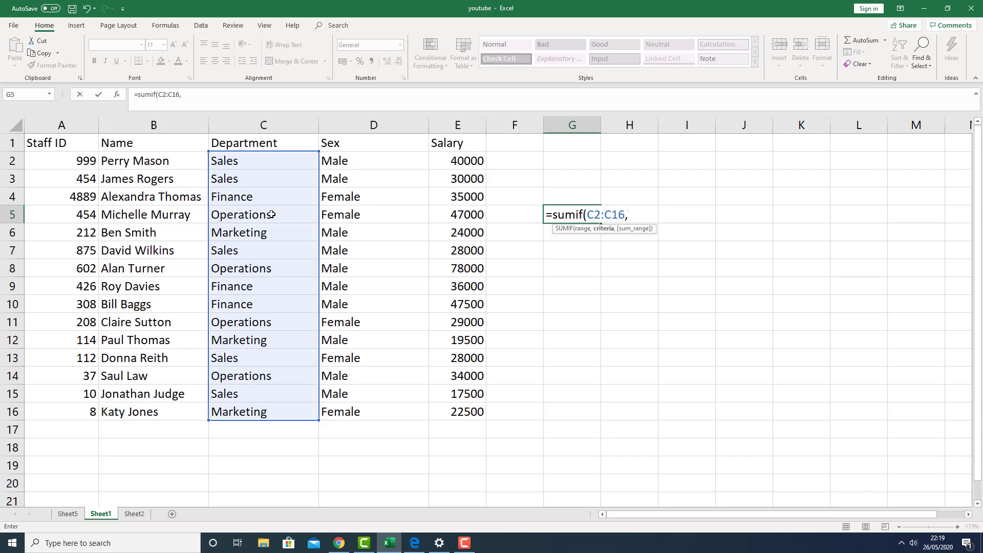
{"action": "type", "text": "\"Finance\","}
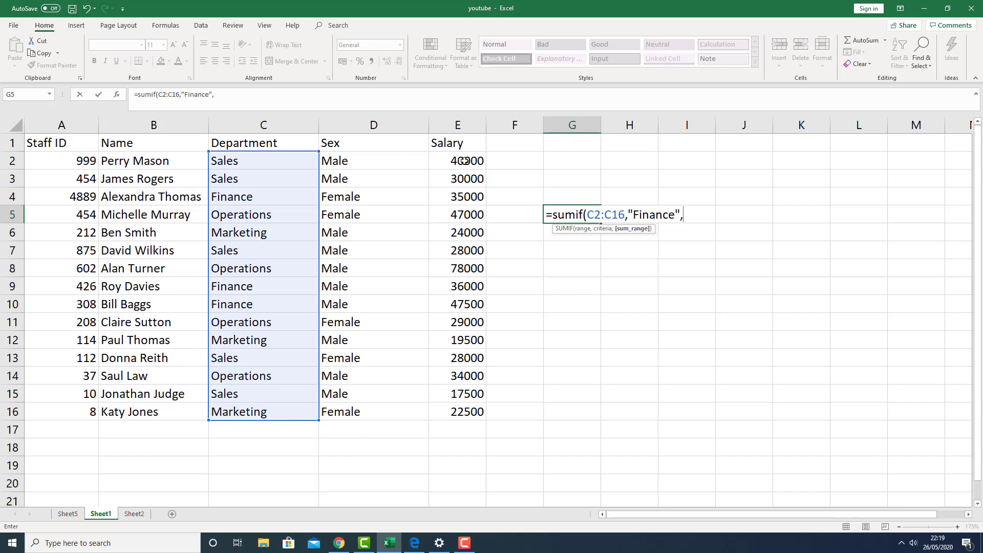
{"action": "left_click_drag", "start_coordinate": [464, 161], "coordinate": [469, 414]}
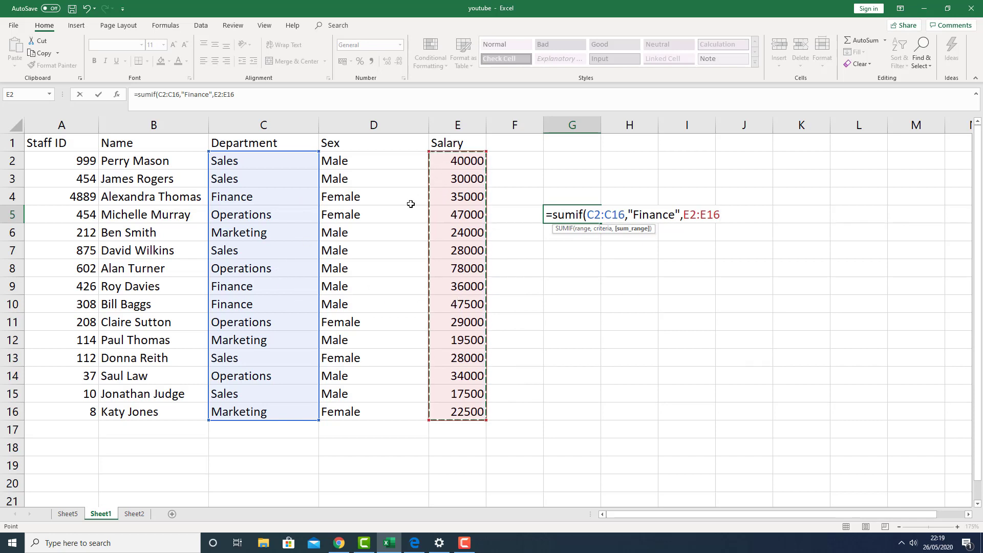
{"action": "type", "text": ")"}
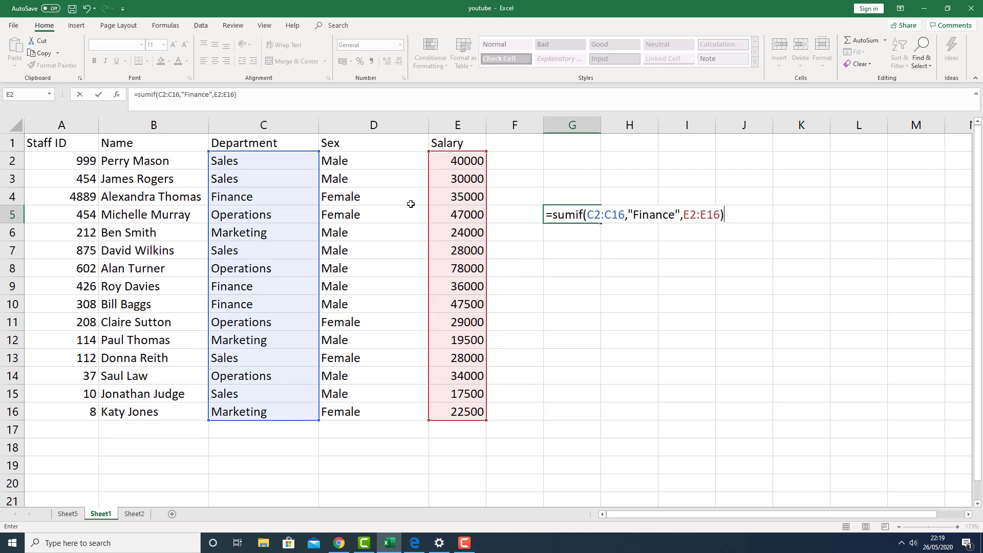
{"action": "key", "text": "Return"}
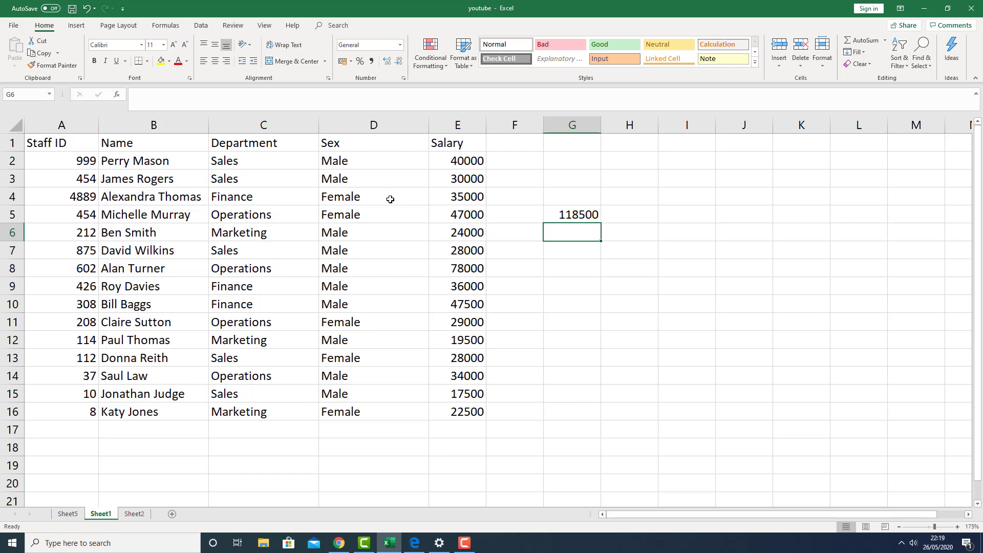
Check the SUMIF result in G5 against the sum of the three Finance salaries in E4, E9 and E10
{"action": "left_click", "coordinate": [454, 197]}
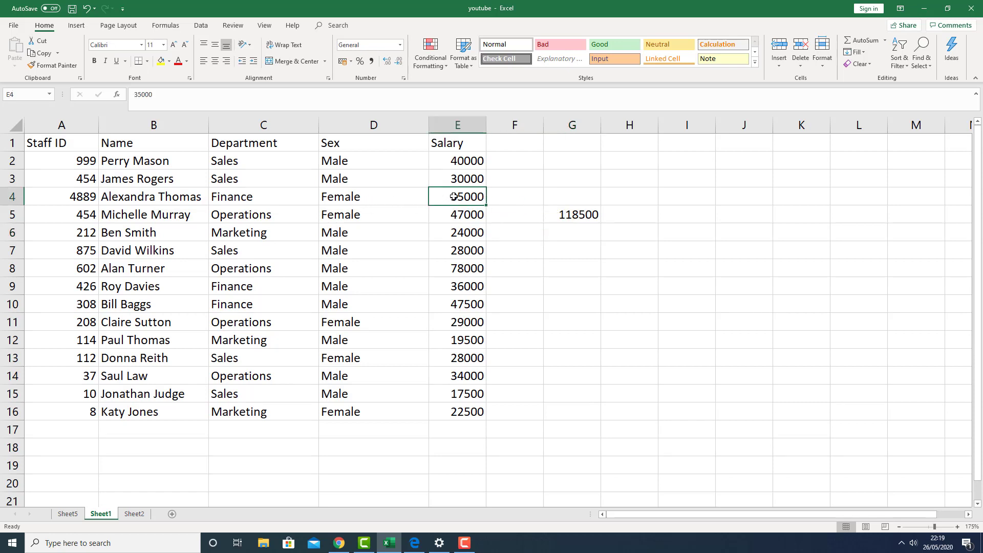
{"action": "left_click", "coordinate": [461, 284], "text": "ctrl"}
{"action": "left_click", "coordinate": [461, 306], "text": "ctrl"}
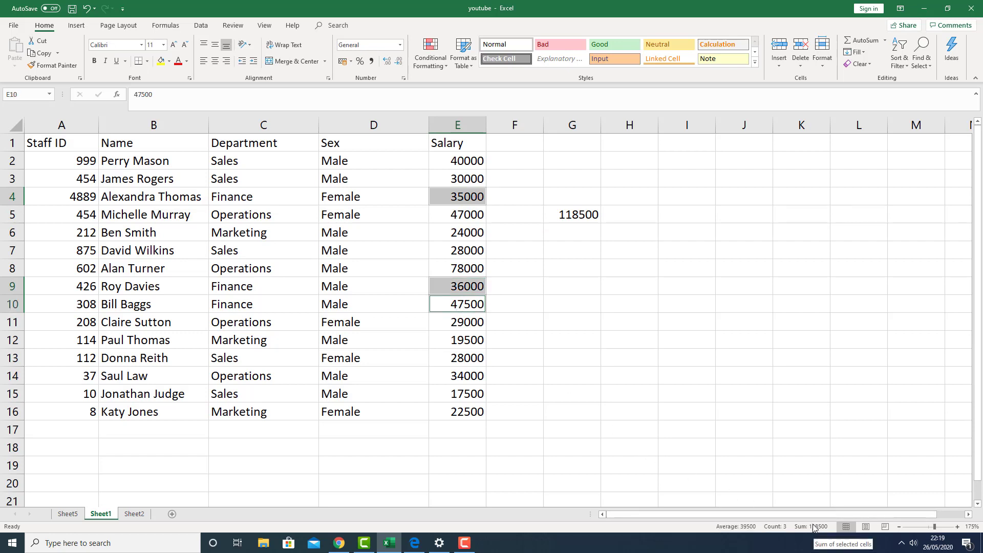
{"action": "left_click", "coordinate": [587, 215]}
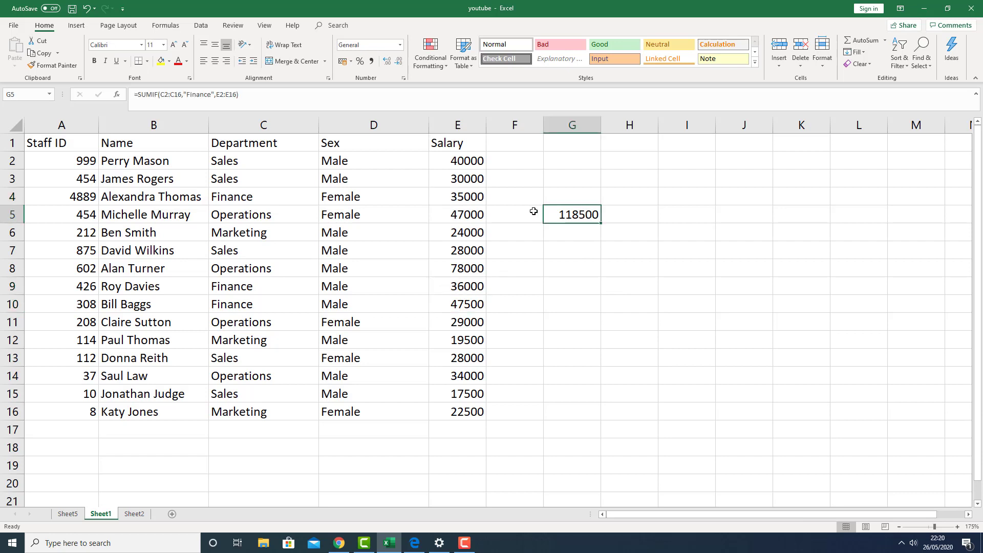
Enter the department name Finance in G4, above the SUMIF formula
{"action": "left_click", "coordinate": [535, 211]}
{"action": "left_click", "coordinate": [562, 199]}
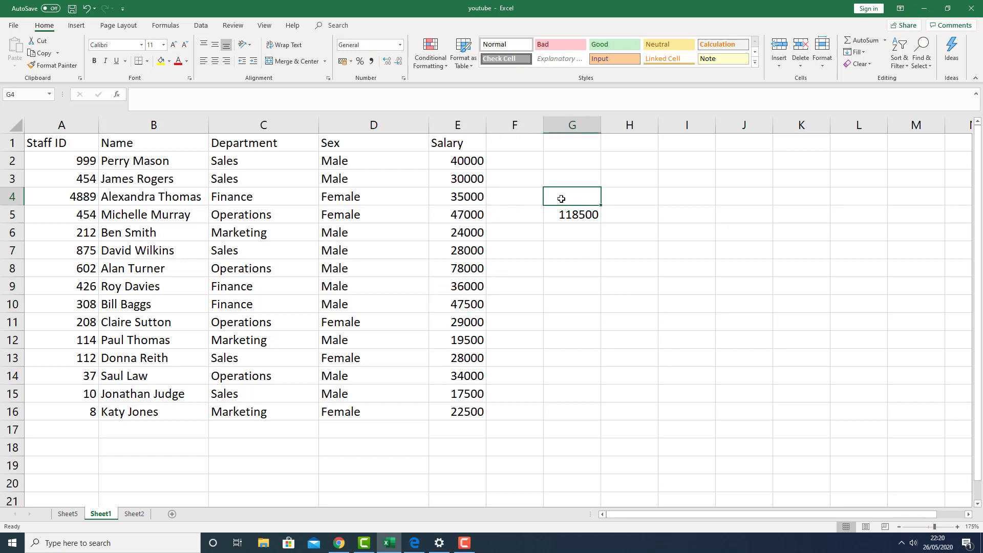
{"action": "type", "text": "Finance"}
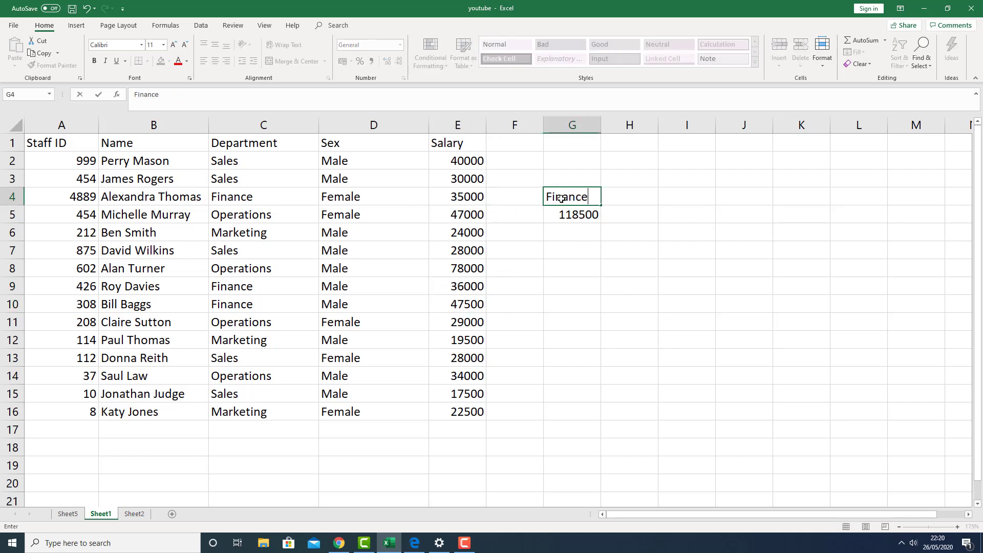
{"action": "key", "text": "Return"}
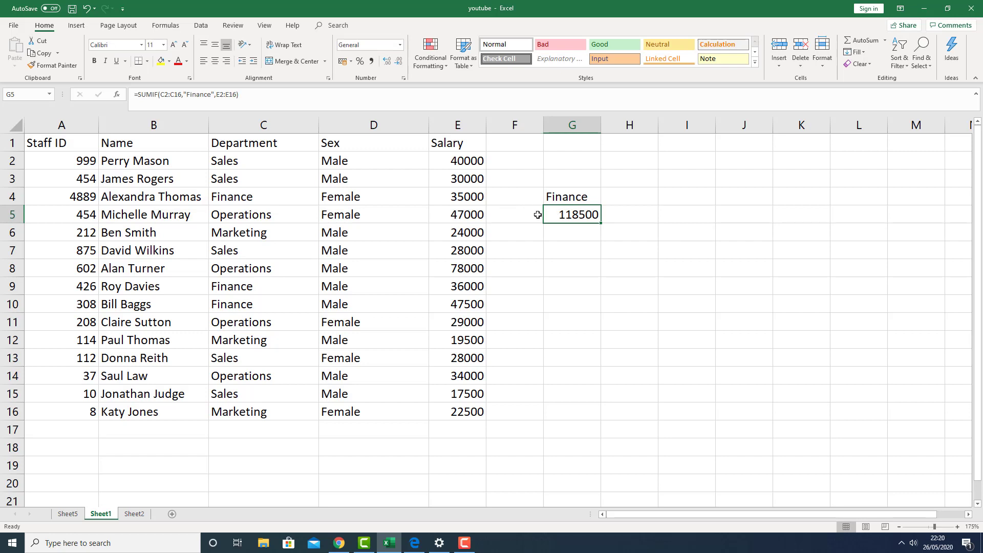
Replace the "Finance" text criterion in the G5 SUMIF formula with a reference to cell G4
{"action": "left_click", "coordinate": [209, 93]}
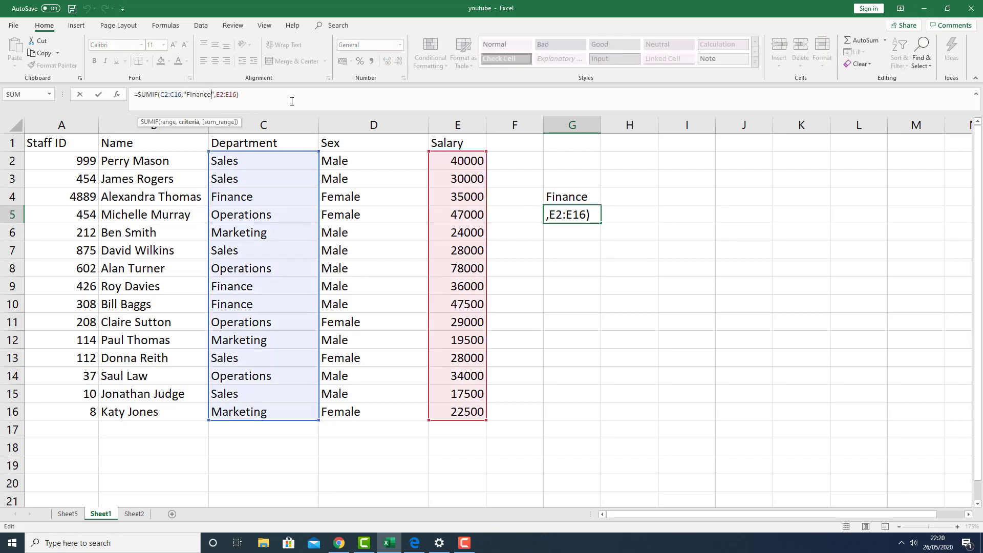
{"action": "key", "text": "BackSpace"}
{"action": "key", "text": "BackSpace"}
{"action": "key", "text": "BackSpace"}
{"action": "key", "text": "BackSpace"}
{"action": "key", "text": "BackSpace"}
{"action": "key", "text": "BackSpace"}
{"action": "key", "text": "BackSpace"}
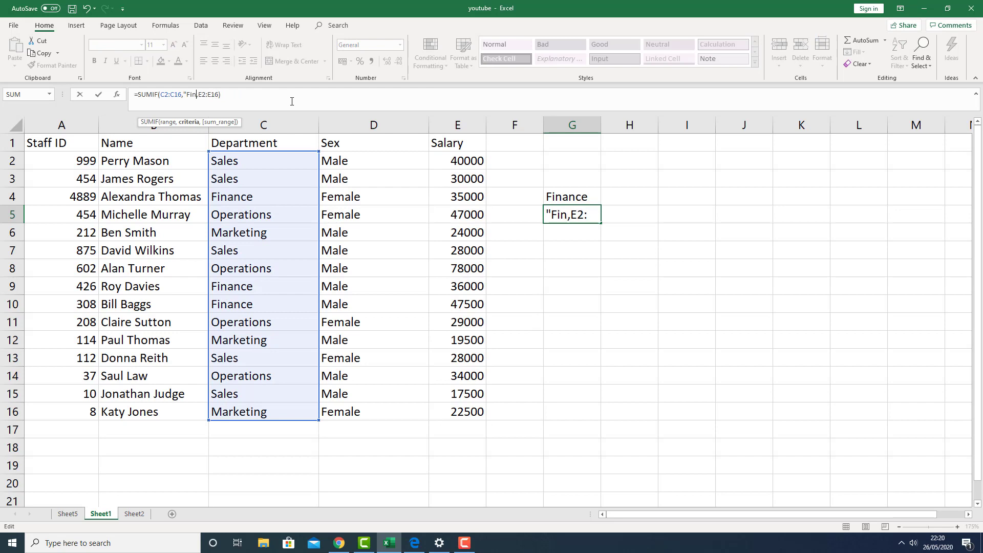
{"action": "key", "text": "BackSpace"}
{"action": "key", "text": "BackSpace"}
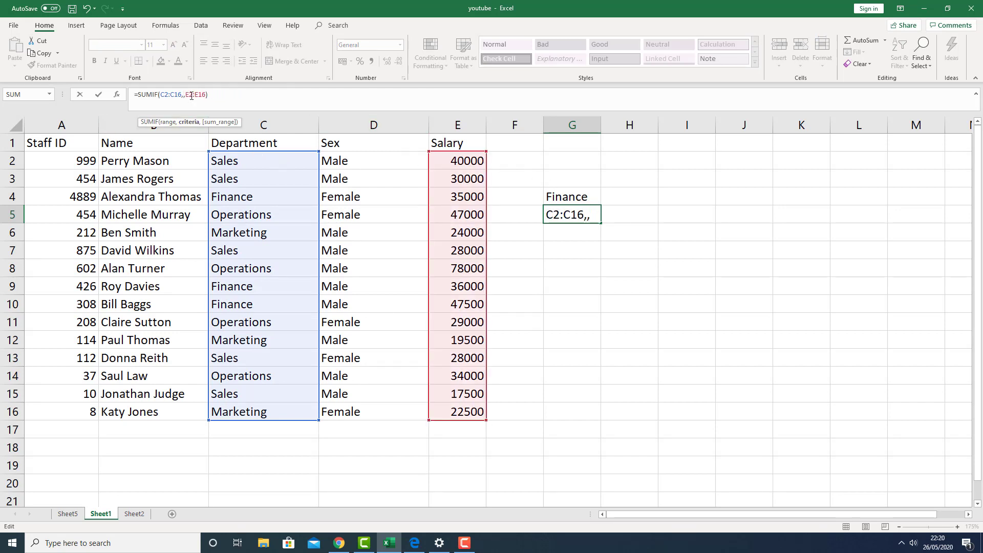
{"action": "left_click", "coordinate": [578, 199]}
{"action": "key", "text": "Return"}
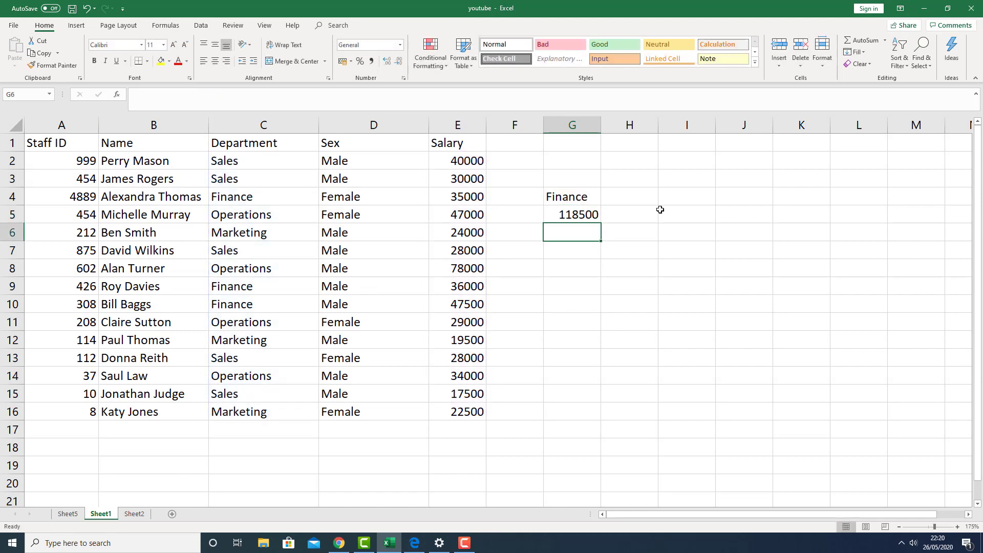
Change the department in G4 to Sales to test the cell-based criterion
{"action": "key", "text": "Up"}
{"action": "key", "text": "Up"}
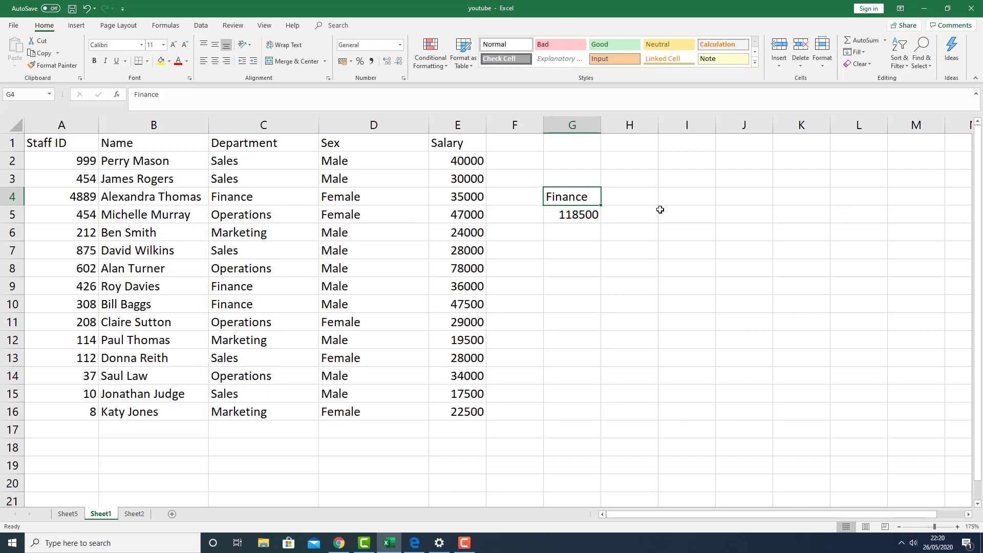
{"action": "type", "text": "Sal"}
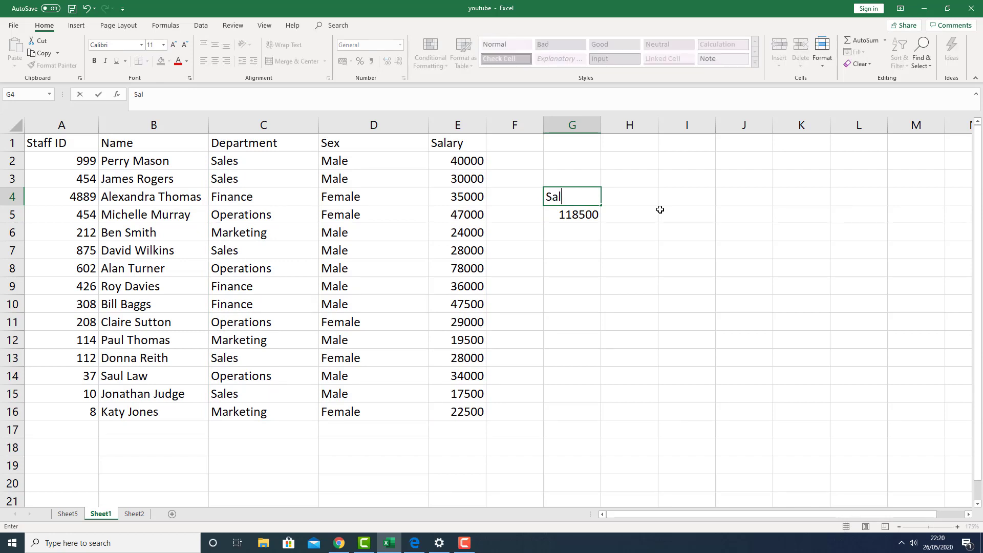
{"action": "type", "text": "es"}
{"action": "key", "text": "Return"}
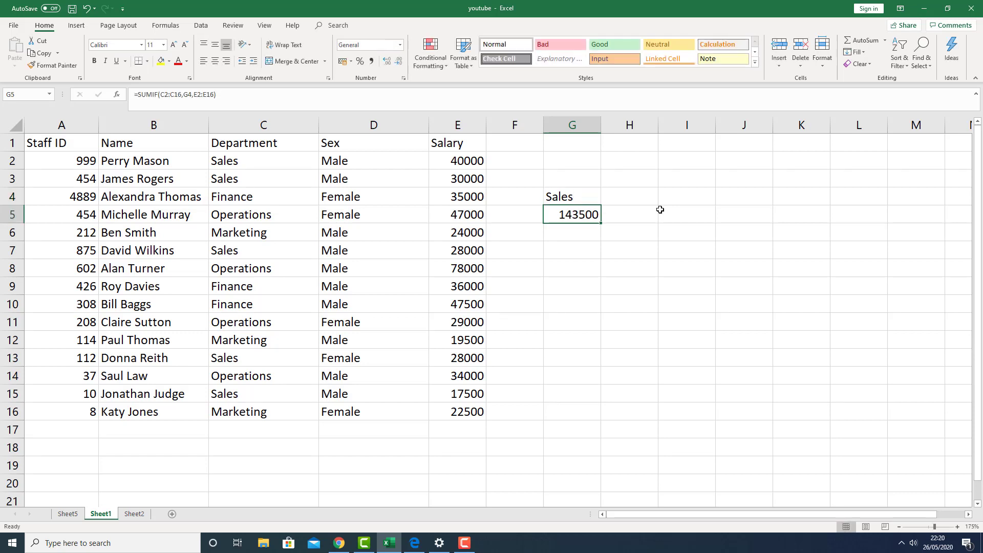
Change the department in G4 to Marketing to recalculate the salary total
{"action": "key", "text": "Up"}
{"action": "type", "text": "Marketing"}
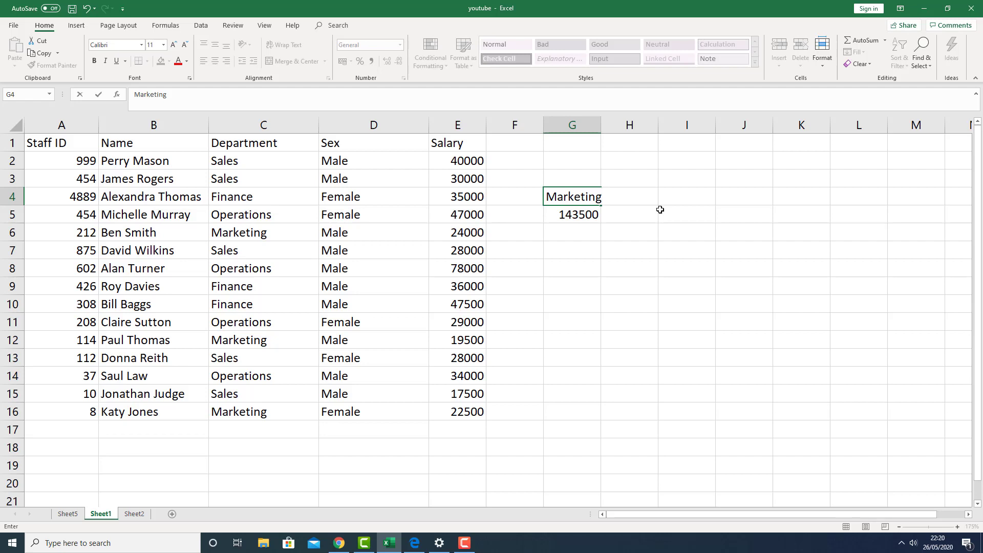
{"action": "key", "text": "Return"}
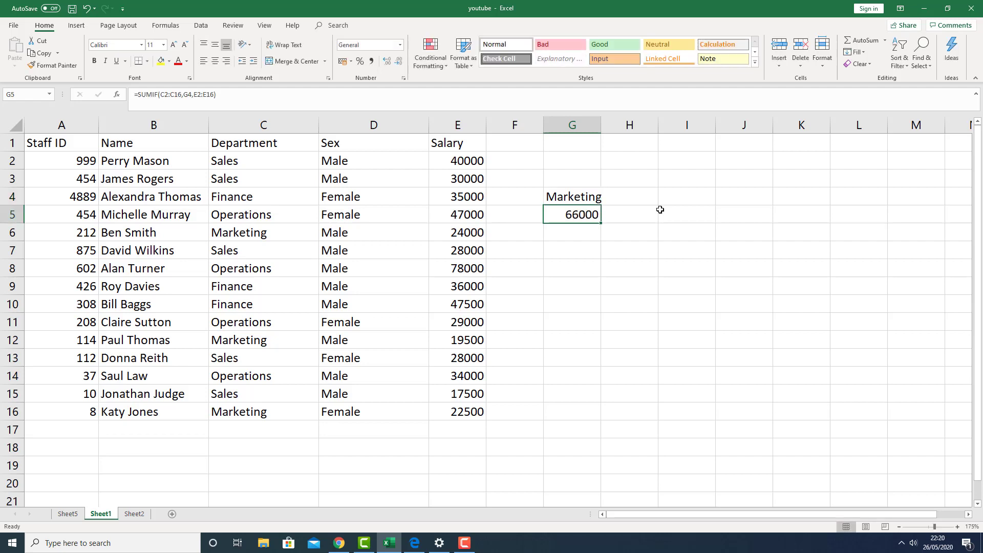
Set the department in G4 back to Finance and reselect the SUMIF cell G5
{"action": "key", "text": "Up"}
{"action": "type", "text": "F"}
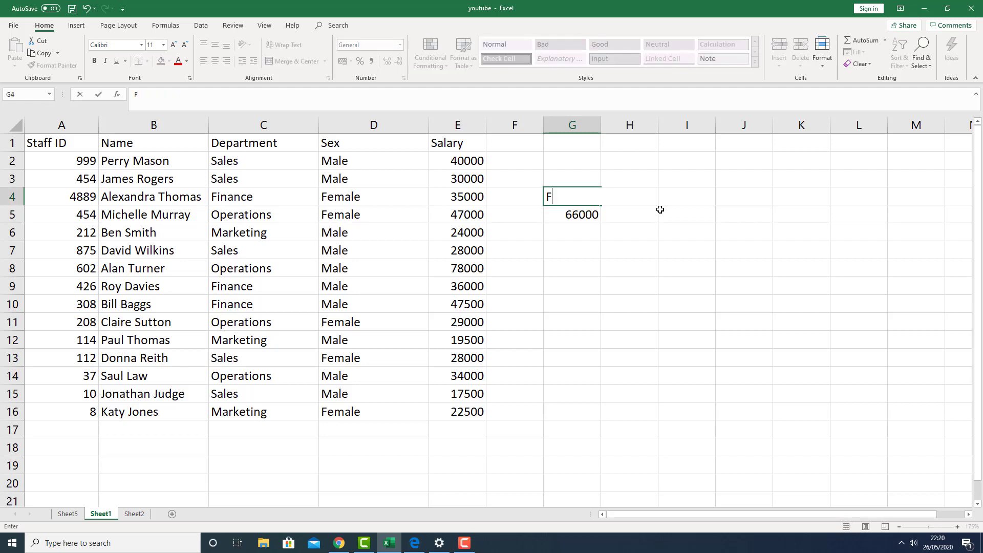
{"action": "key", "text": "Escape"}
{"action": "type", "text": "Finance"}
{"action": "key", "text": "Return"}
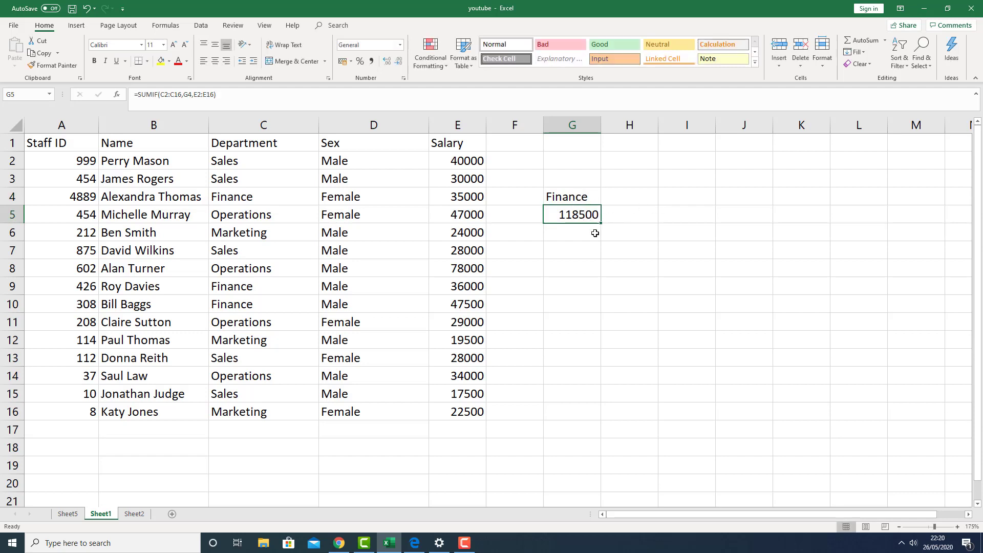
{"action": "left_click", "coordinate": [583, 197]}
{"action": "left_click", "coordinate": [582, 212]}
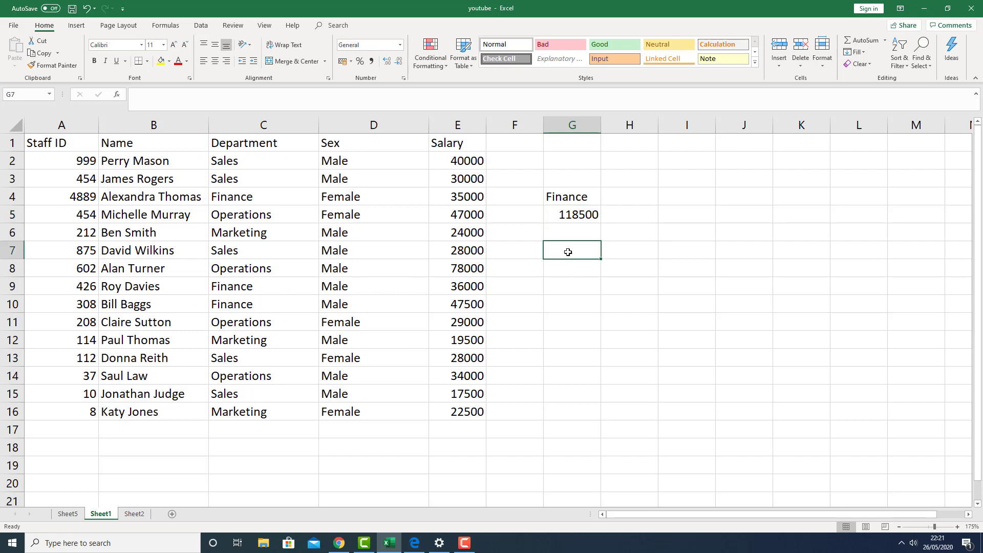
Start a SUMIFS formula in cell G7 with the salaries E2:E16 as the sum range
{"action": "left_click", "coordinate": [571, 252]}
{"action": "type", "text": "+"}
{"action": "type", "text": "=sumif"}
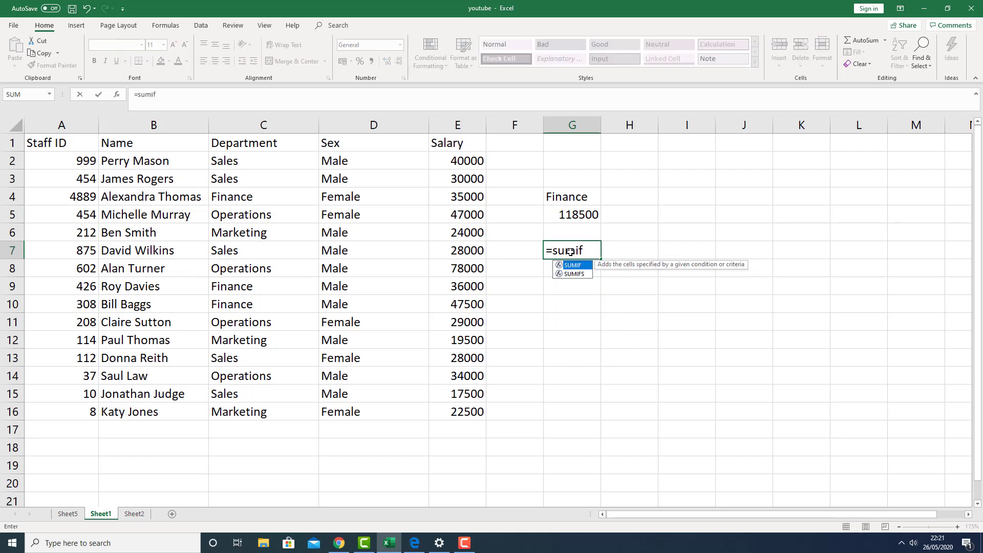
{"action": "type", "text": "s"}
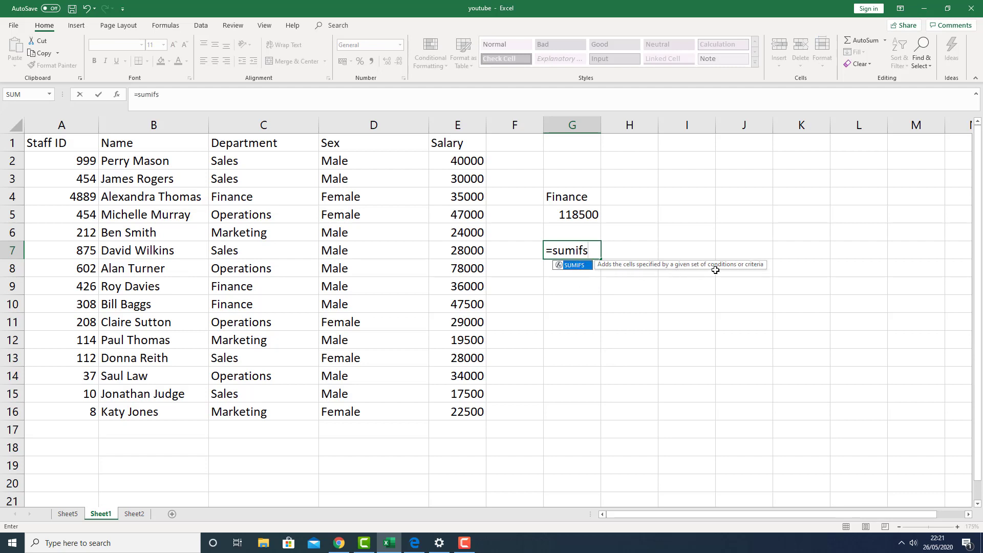
{"action": "type", "text": "("}
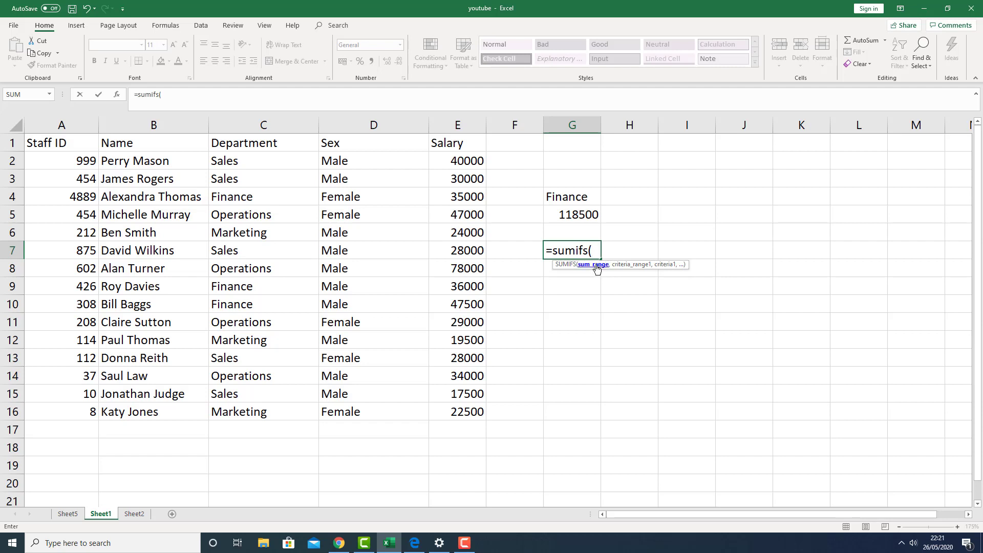
{"action": "left_click_drag", "start_coordinate": [464, 162], "coordinate": [461, 411]}
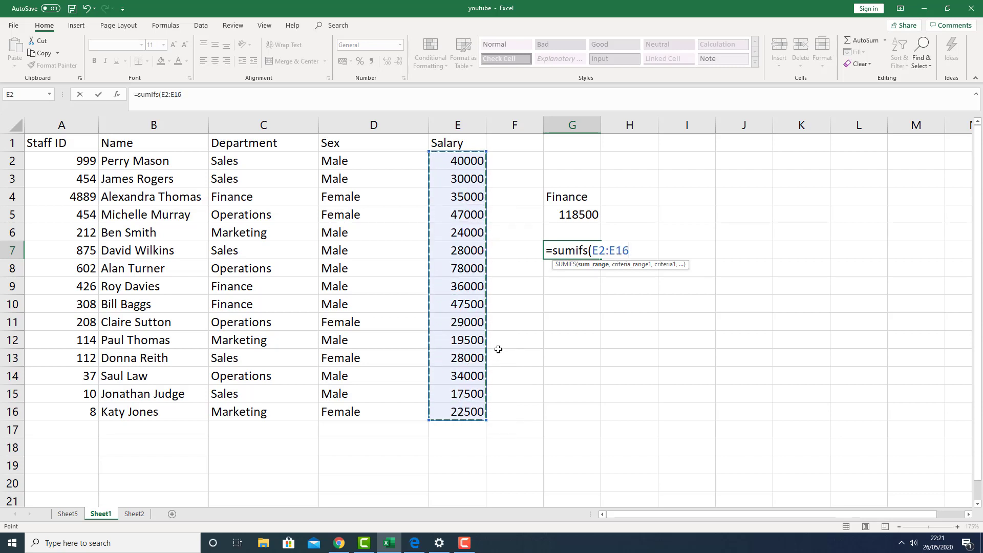
{"action": "type", "text": ","}
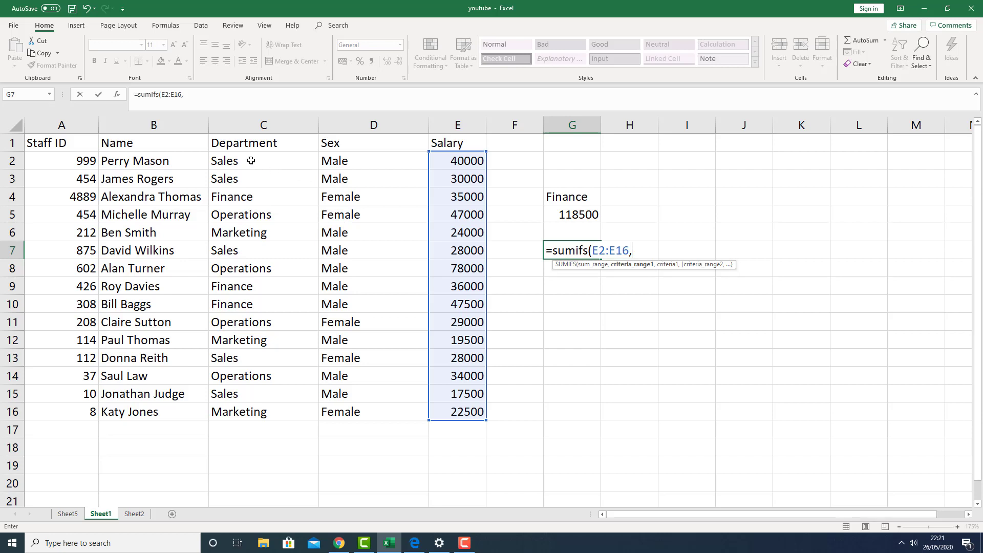
Add the department range C2:C16 with the criterion "Finance" as the first condition of the SUMIFS formula
{"action": "left_click_drag", "start_coordinate": [251, 161], "coordinate": [264, 413]}
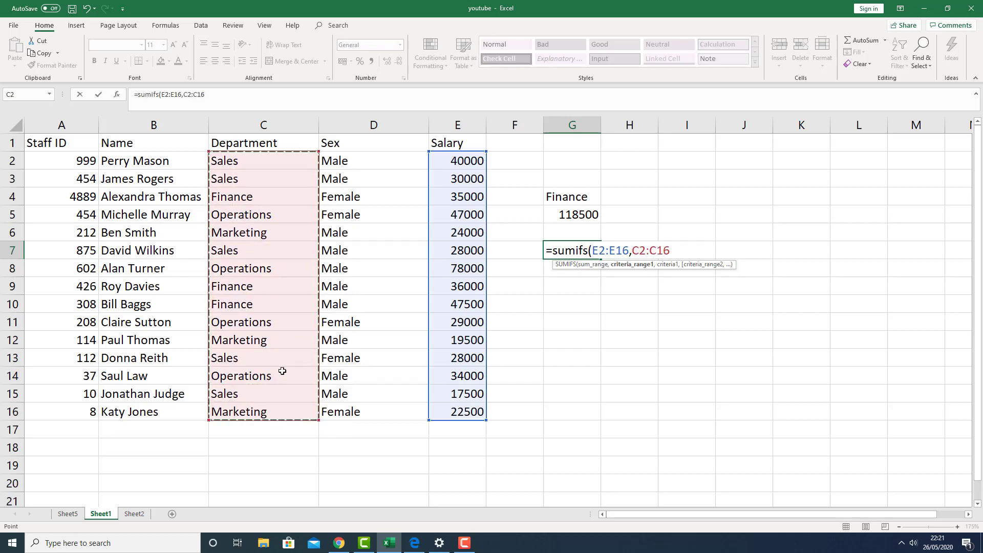
{"action": "type", "text": ","}
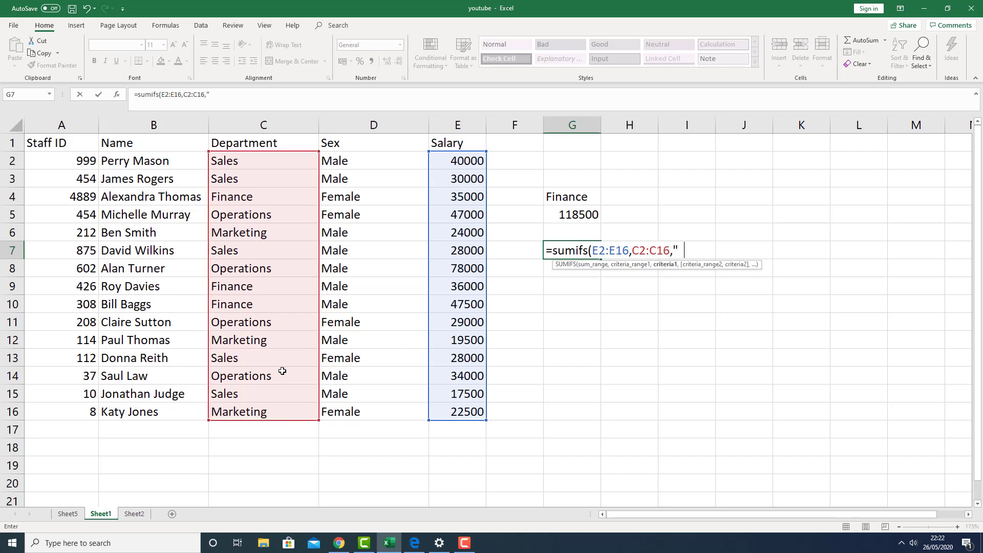
{"action": "type", "text": "\"Finance\","}
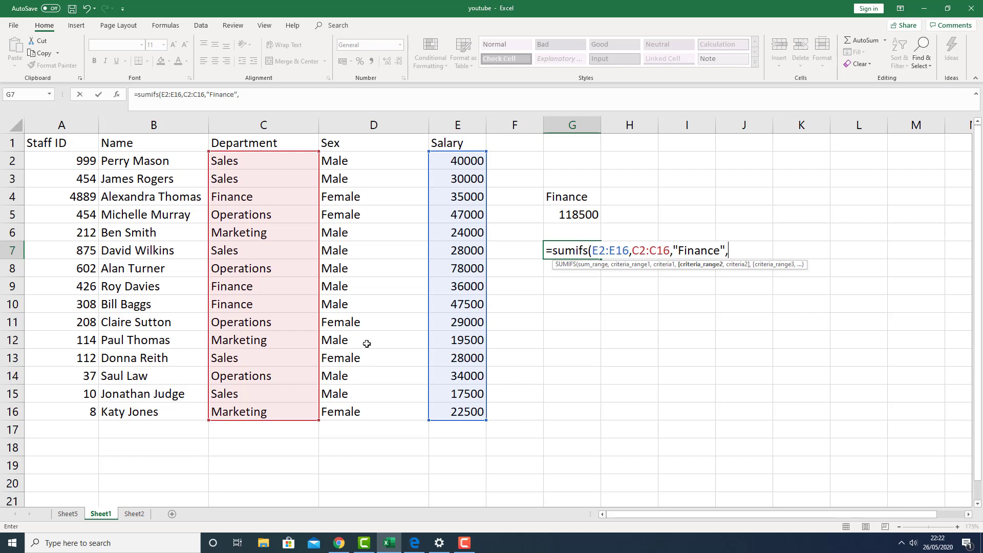
Complete the SUMIFS formula with range D2:D16 and criterion "Male", and check its total against the salaries in E9:E10
{"action": "left_click_drag", "start_coordinate": [366, 160], "coordinate": [384, 406]}
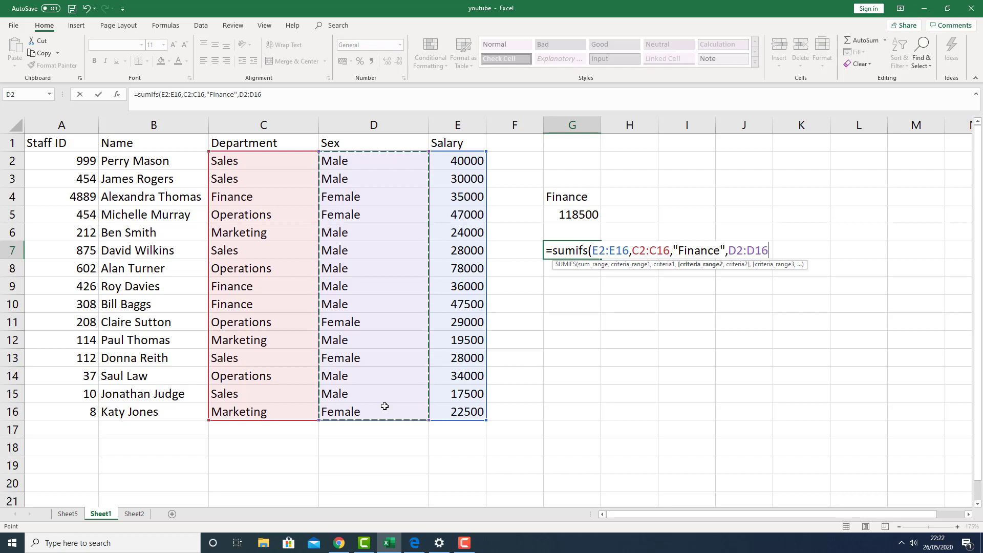
{"action": "type", "text": ",\"Male"}
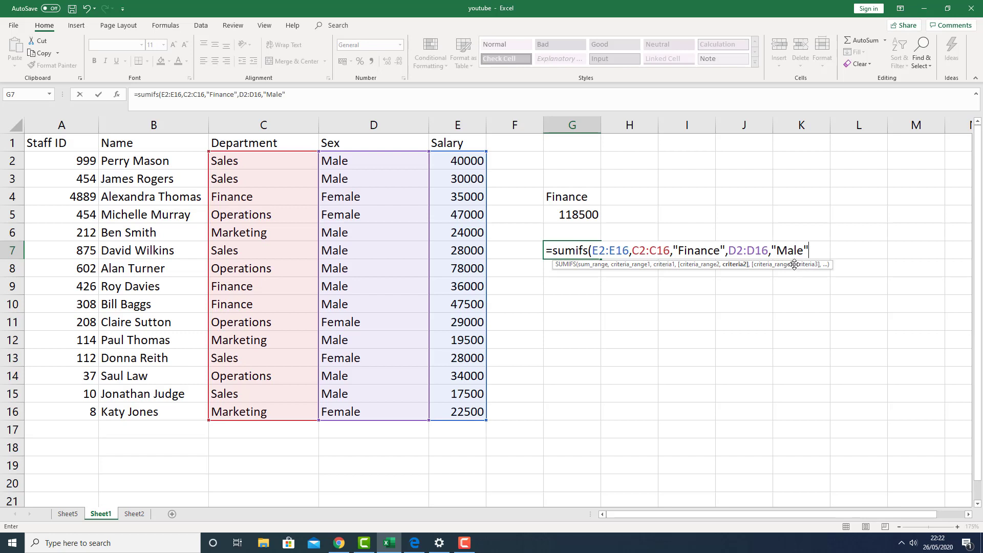
{"action": "type", "text": ")"}
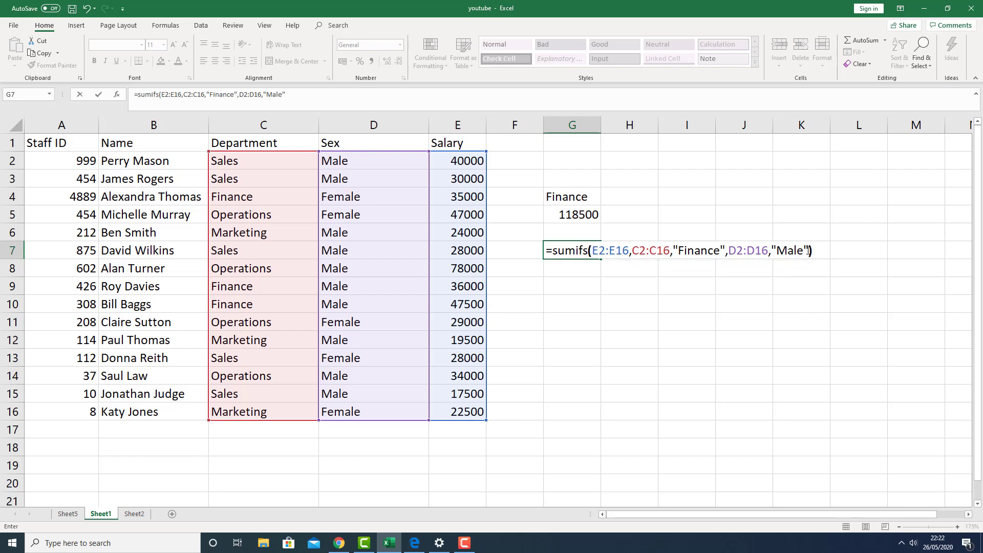
{"action": "key", "text": "Return"}
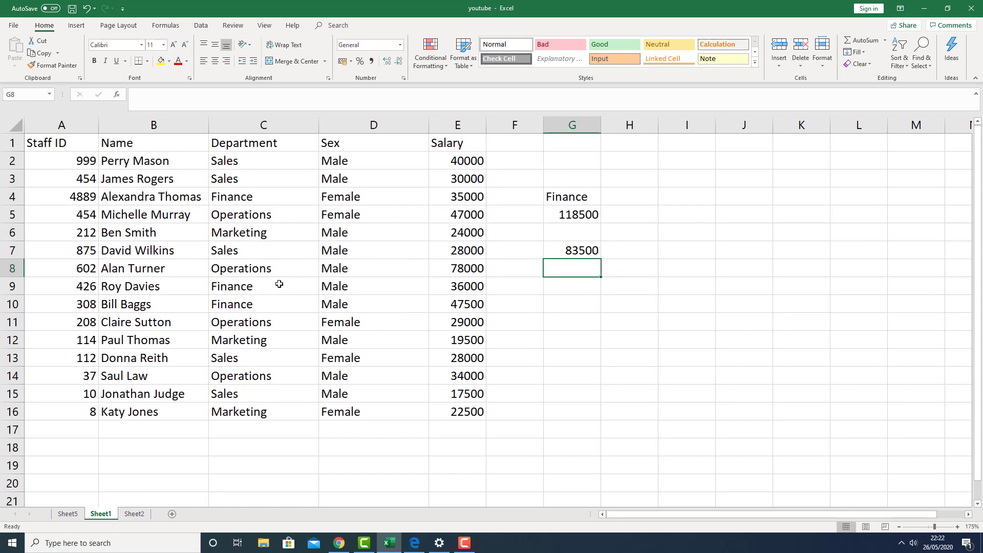
{"action": "left_click_drag", "start_coordinate": [463, 286], "coordinate": [470, 309]}
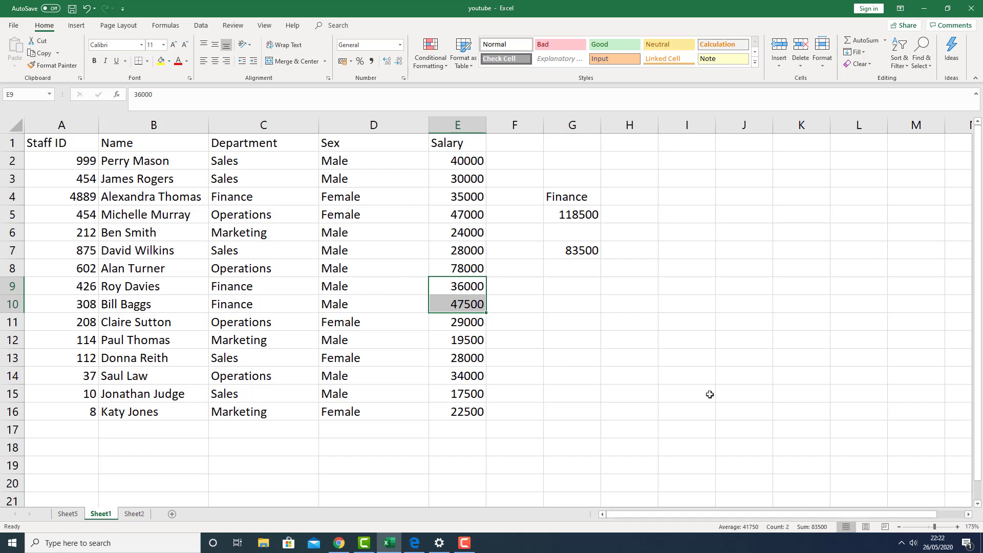
{"action": "left_click", "coordinate": [580, 250]}
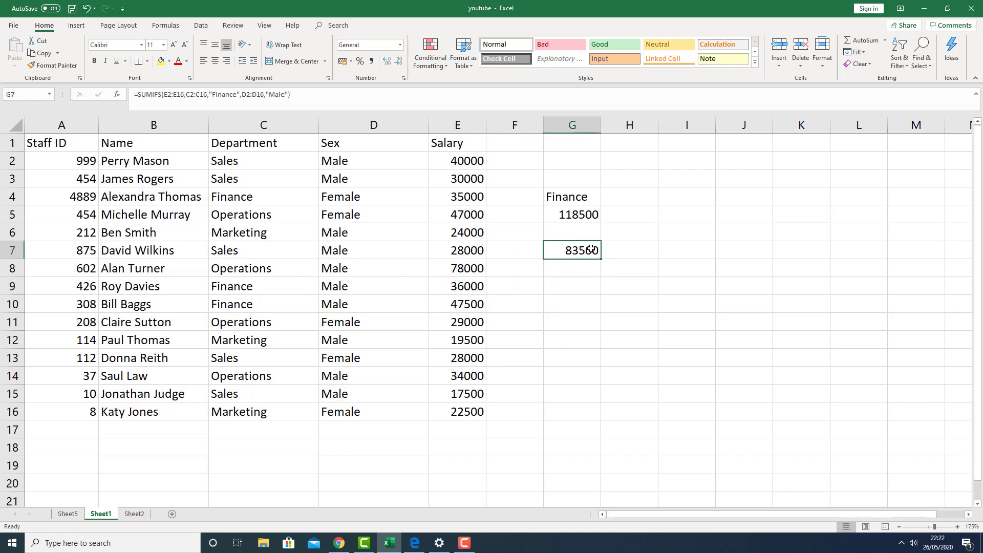
Enter Male in cell H4 as the sex criterion beside the Finance cell
{"action": "left_click", "coordinate": [615, 197]}
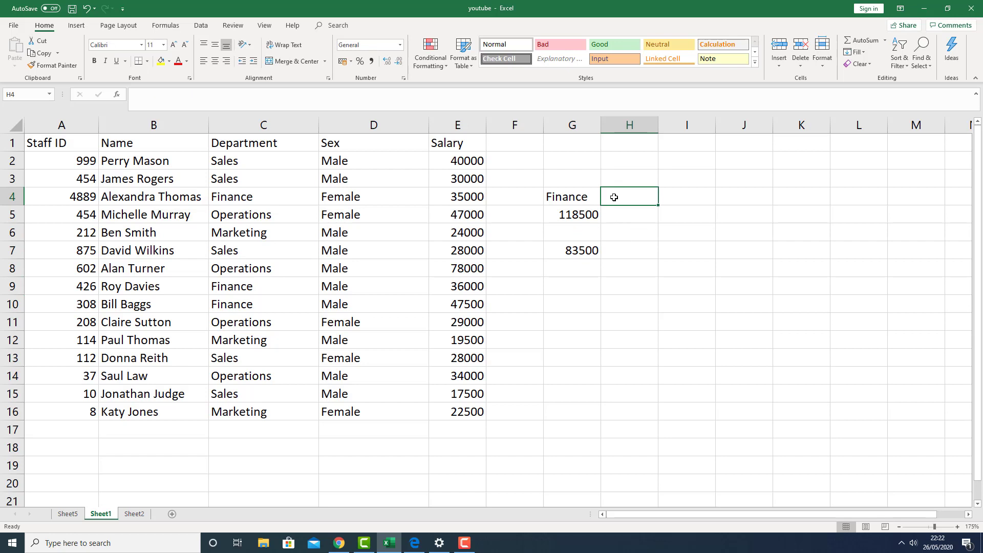
{"action": "type", "text": "Male"}
{"action": "key", "text": "Return"}
Replace the "Finance" text criterion in the G7 SUMIFS formula with a reference to cell G4
{"action": "left_click", "coordinate": [560, 252]}
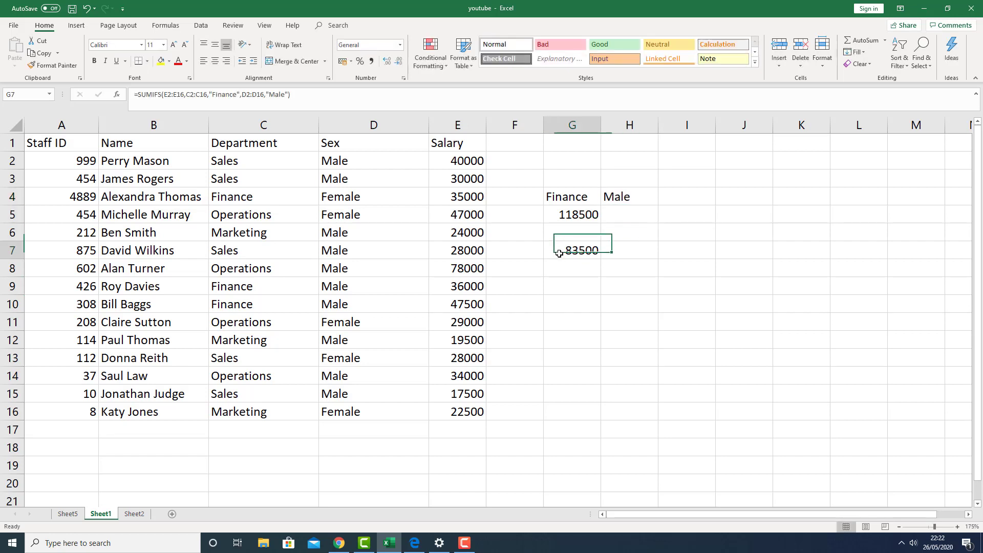
{"action": "left_click", "coordinate": [237, 93]}
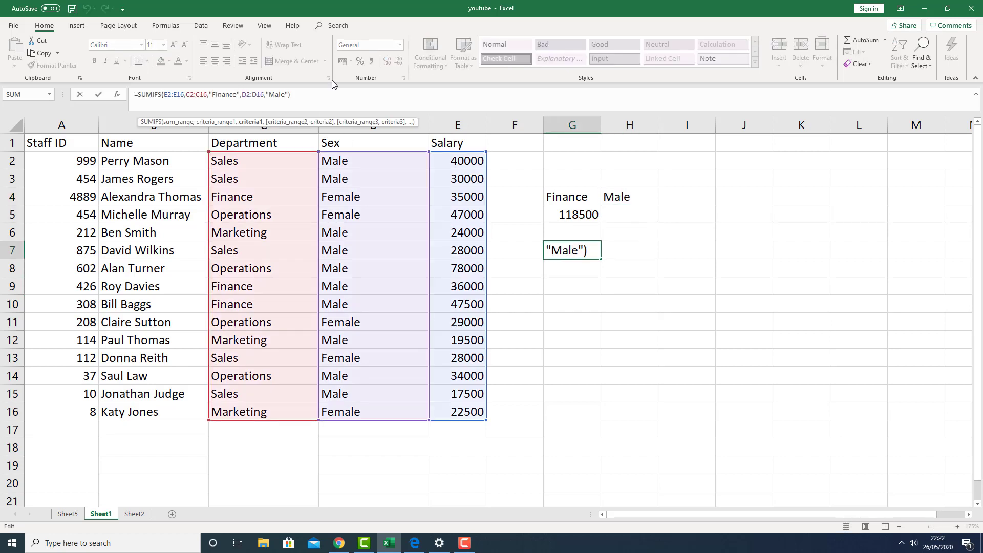
{"action": "key", "text": "BackSpace"}
{"action": "key", "text": "BackSpace"}
{"action": "key", "text": "BackSpace"}
{"action": "key", "text": "BackSpace"}
{"action": "key", "text": "BackSpace"}
{"action": "key", "text": "BackSpace"}
{"action": "key", "text": "BackSpace"}
{"action": "key", "text": "BackSpace"}
{"action": "key", "text": "BackSpace"}
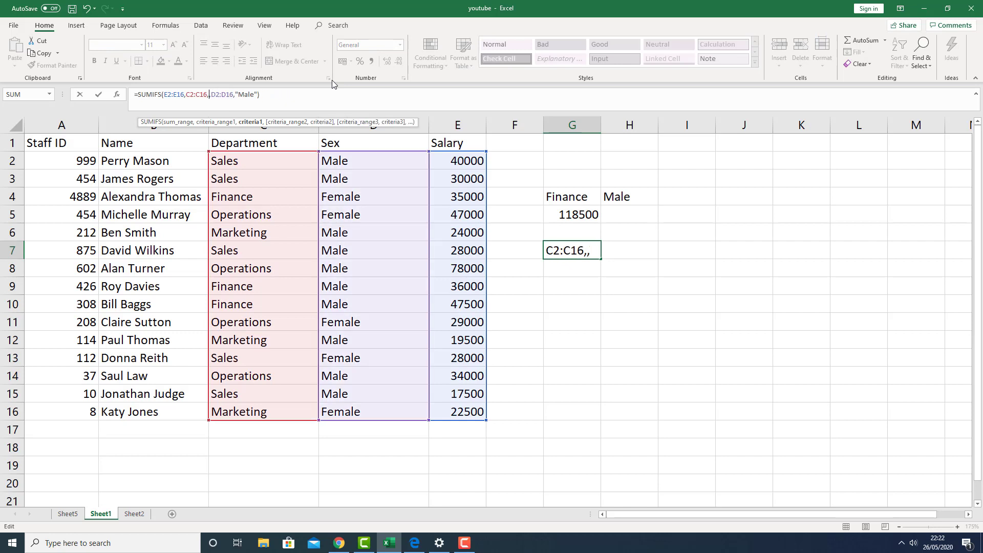
{"action": "left_click", "coordinate": [569, 195]}
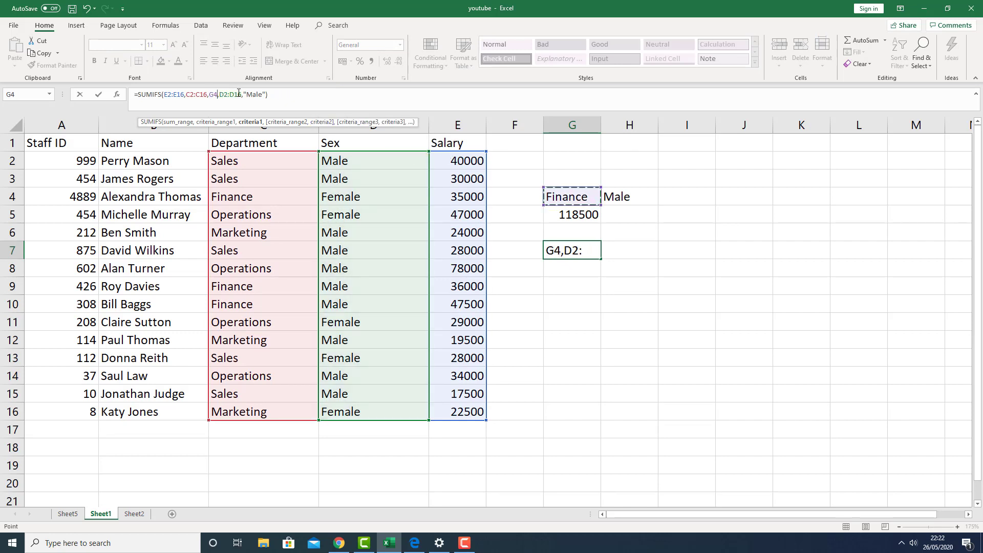
Replace the "Male" text criterion in the G7 SUMIFS formula with a reference to cell H4 and commit the formula
{"action": "left_click", "coordinate": [262, 94]}
{"action": "key", "text": "BackSpace"}
{"action": "key", "text": "BackSpace"}
{"action": "key", "text": "BackSpace"}
{"action": "key", "text": "BackSpace"}
{"action": "key", "text": "BackSpace"}
{"action": "key", "text": "BackSpace"}
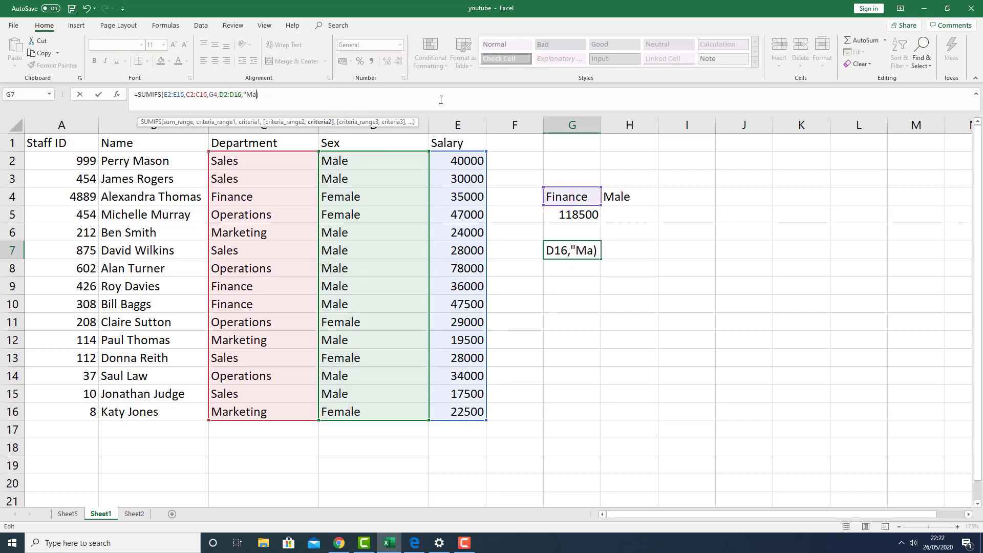
{"action": "left_click", "coordinate": [629, 202]}
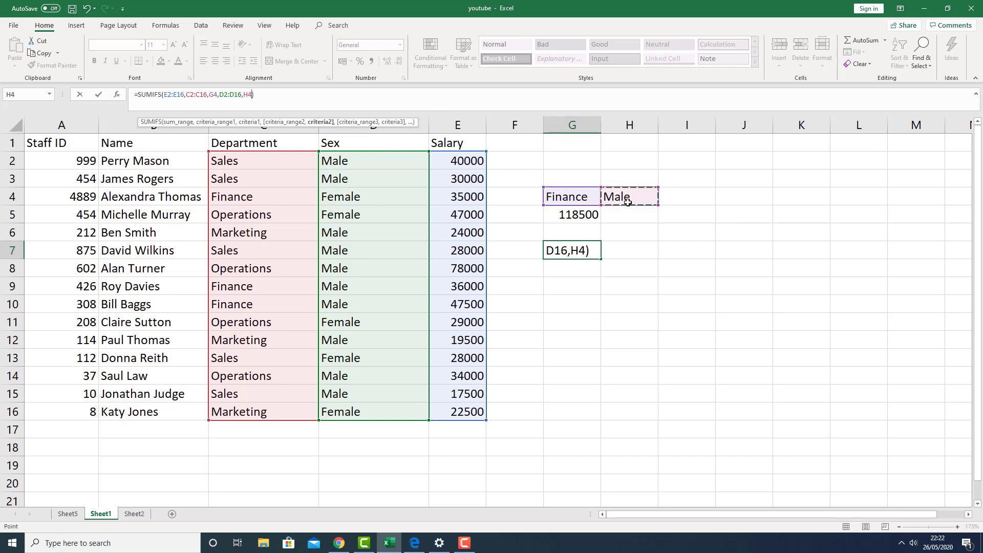
{"action": "key", "text": "Return"}
Change the sex criterion in H4 to Female and check the SUMIFS total in G7 against the salary in E4
{"action": "key", "text": "Up"}
{"action": "key", "text": "Up"}
{"action": "key", "text": "Up"}
{"action": "key", "text": "Right"}
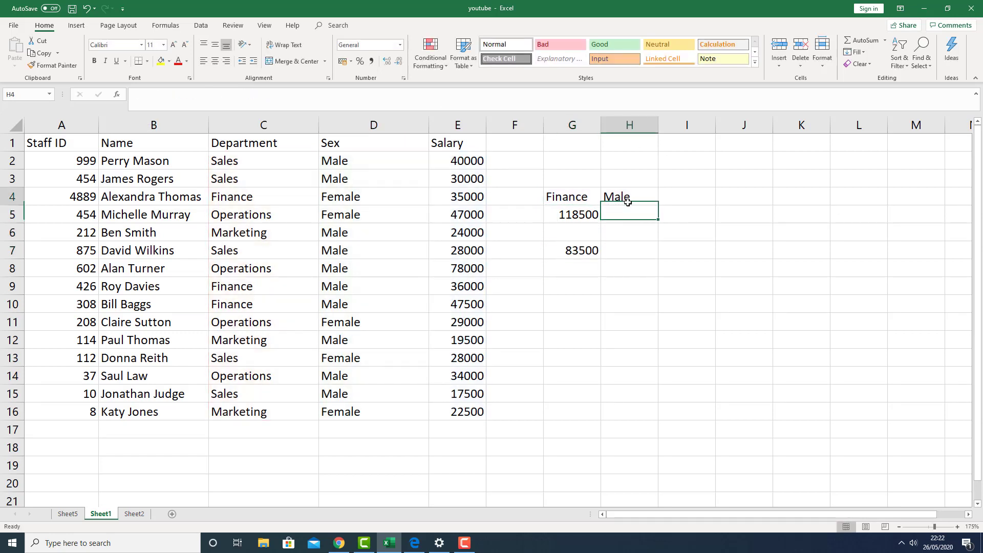
{"action": "key", "text": "Up"}
{"action": "type", "text": "D"}
{"action": "key", "text": "BackSpace"}
{"action": "type", "text": "Fe"}
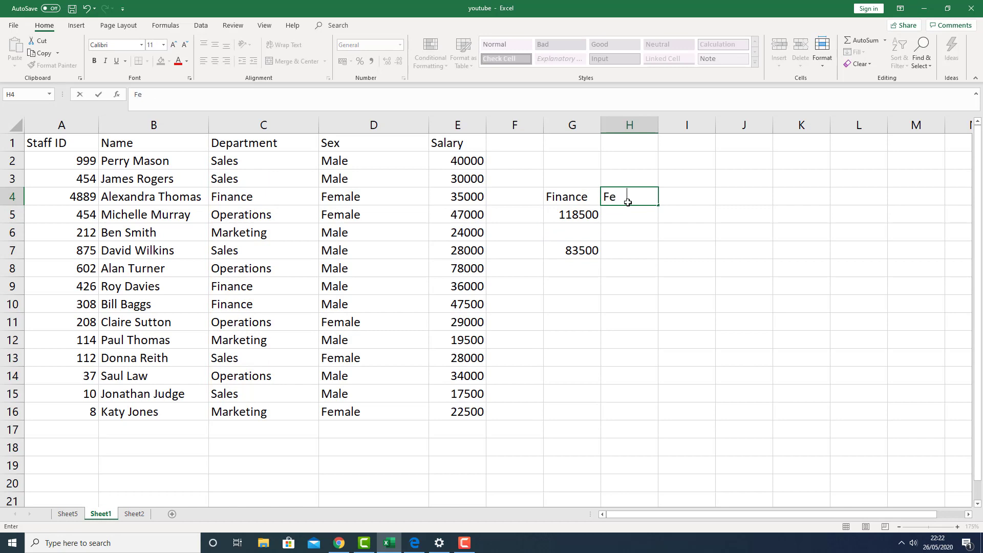
{"action": "type", "text": "male"}
{"action": "key", "text": "Return"}
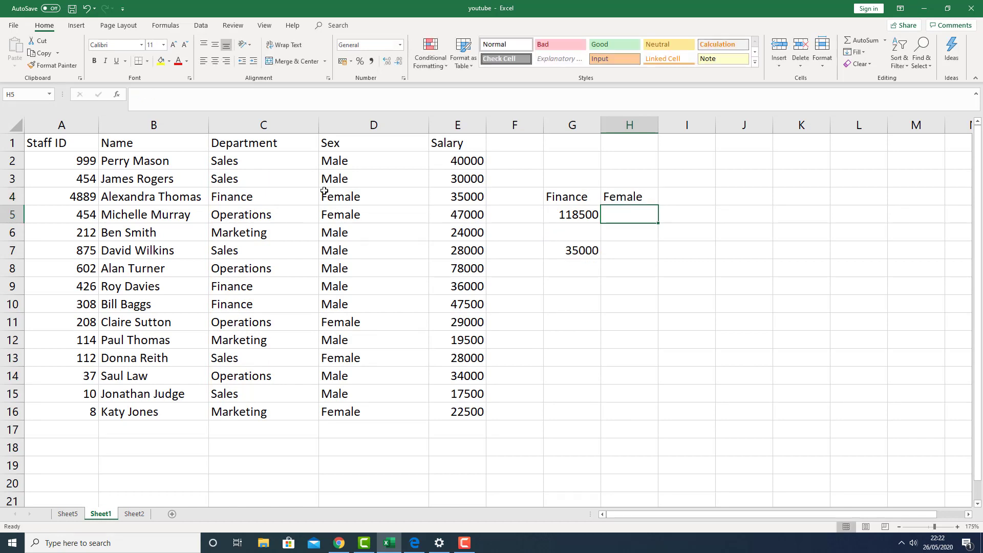
{"action": "left_click", "coordinate": [464, 200]}
{"action": "left_click", "coordinate": [578, 253]}
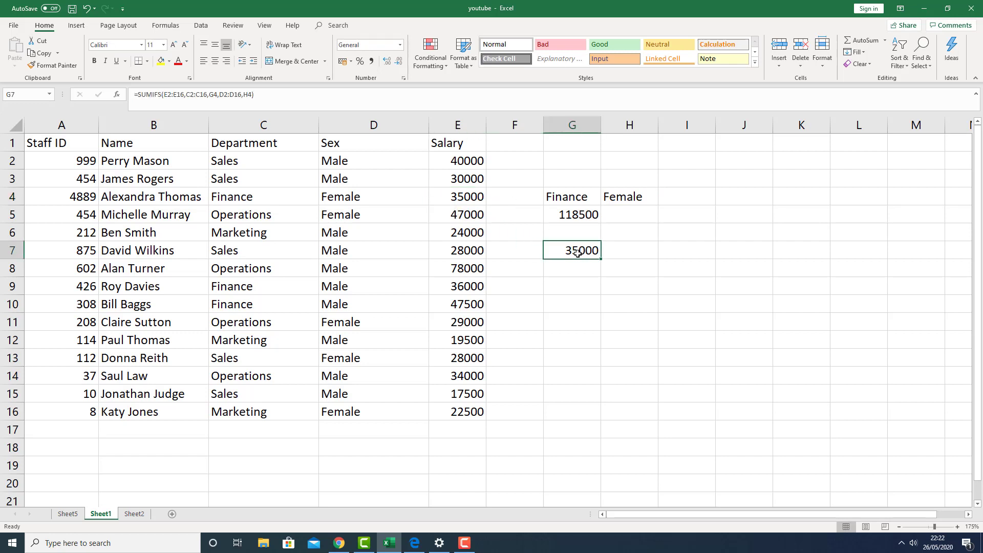